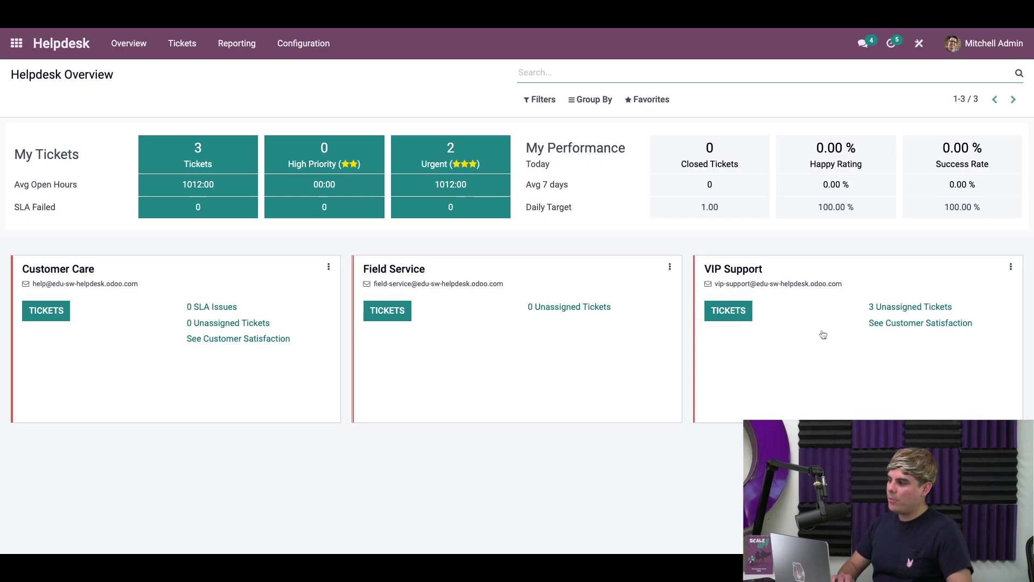
# Open VIP Support's team settings and enable SLA Policies with Standard 40 hours/week working hours.
pyautogui.click(1010, 267)
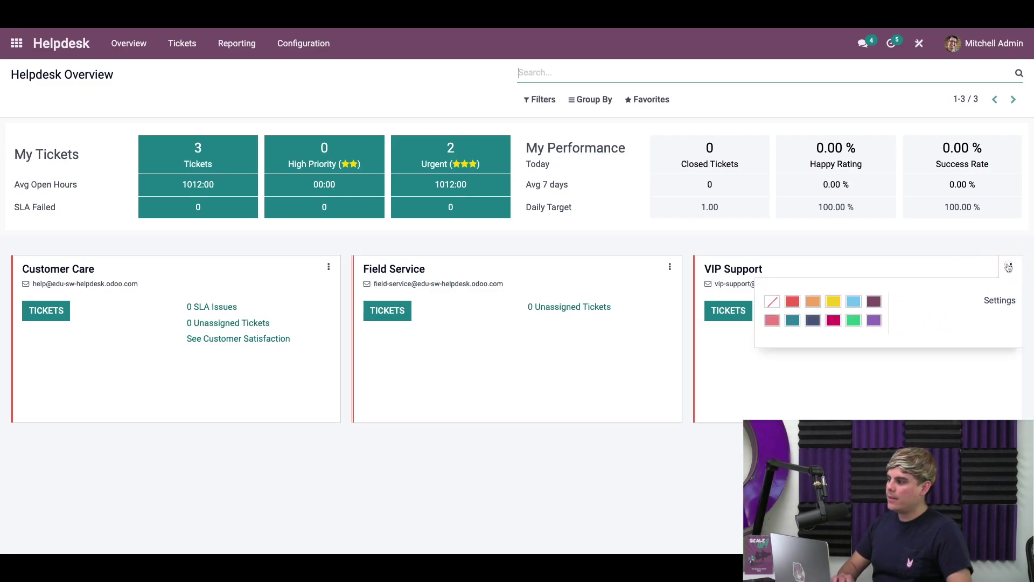
pyautogui.click(996, 302)
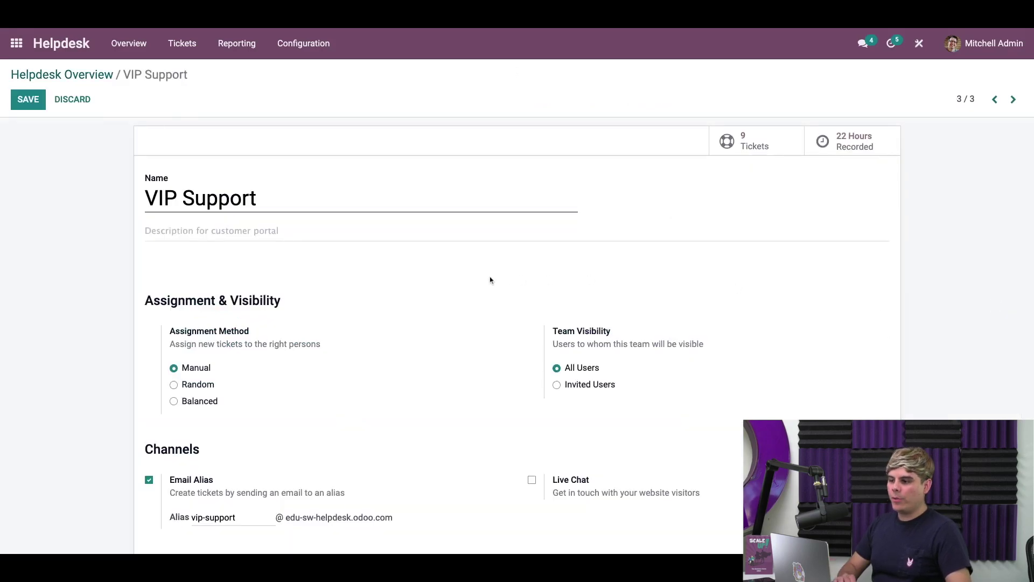
pyautogui.scroll(-8, 383, 328)
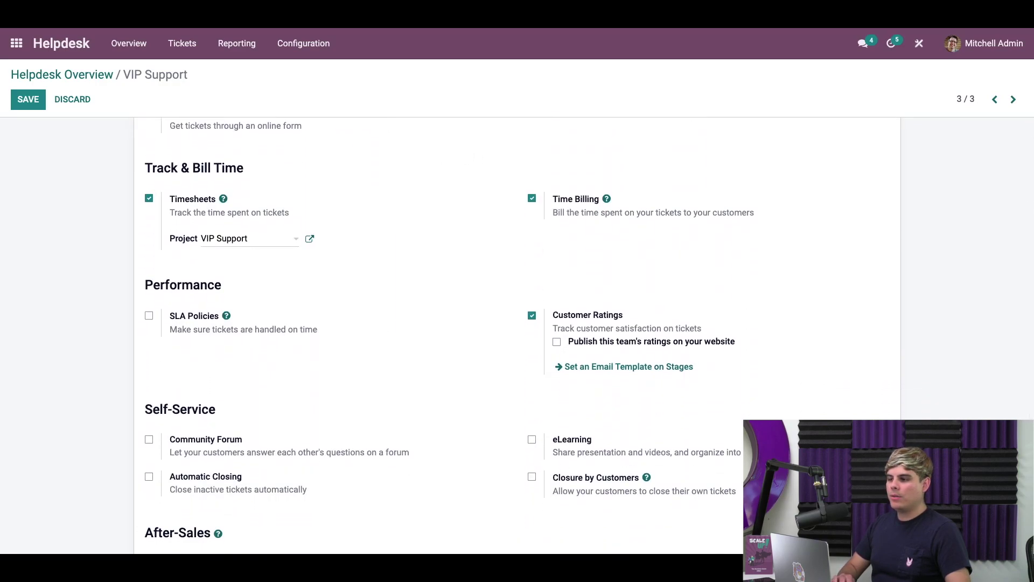
pyautogui.click(149, 316)
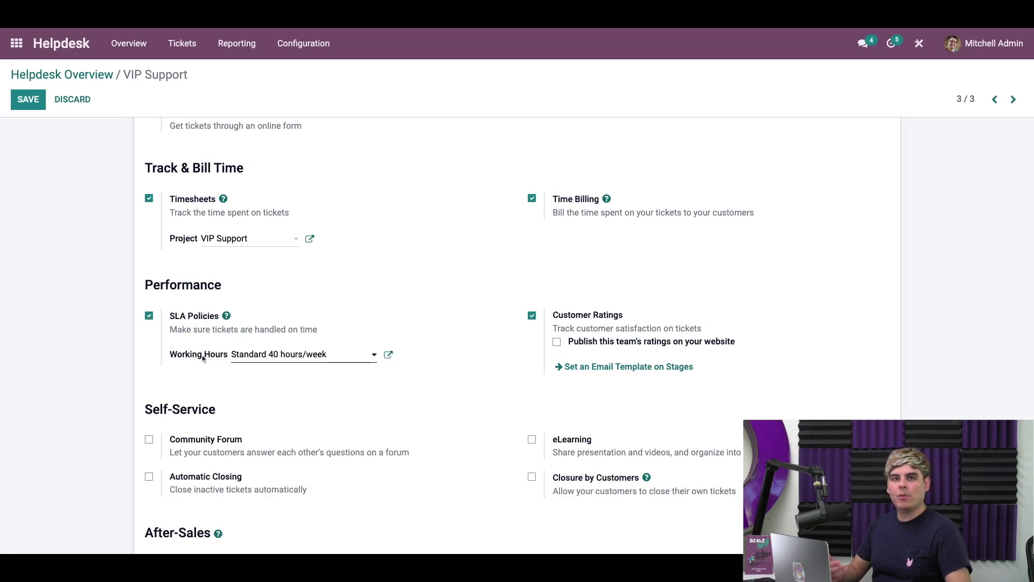
pyautogui.moveTo(219, 354)
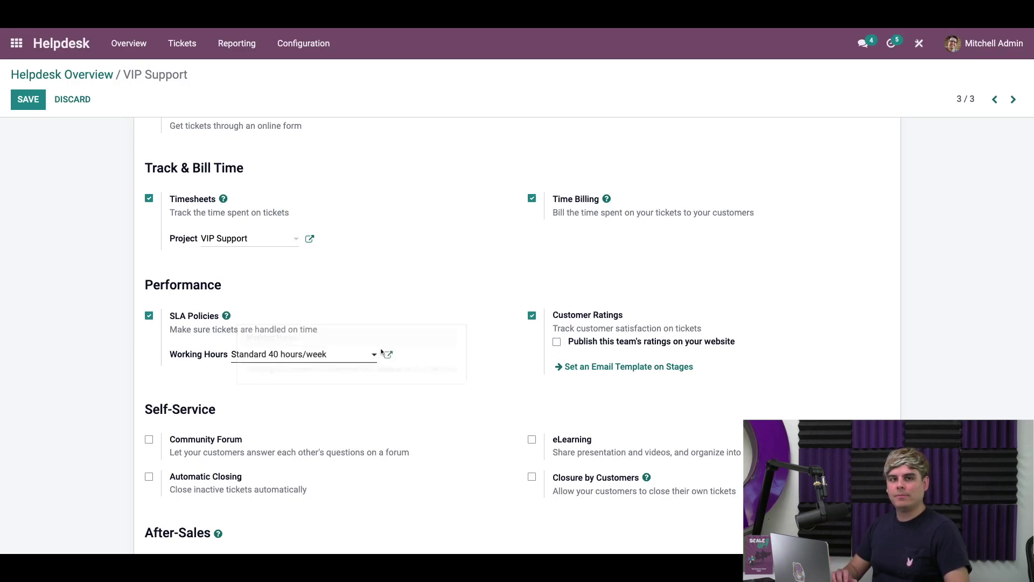
pyautogui.click(388, 354)
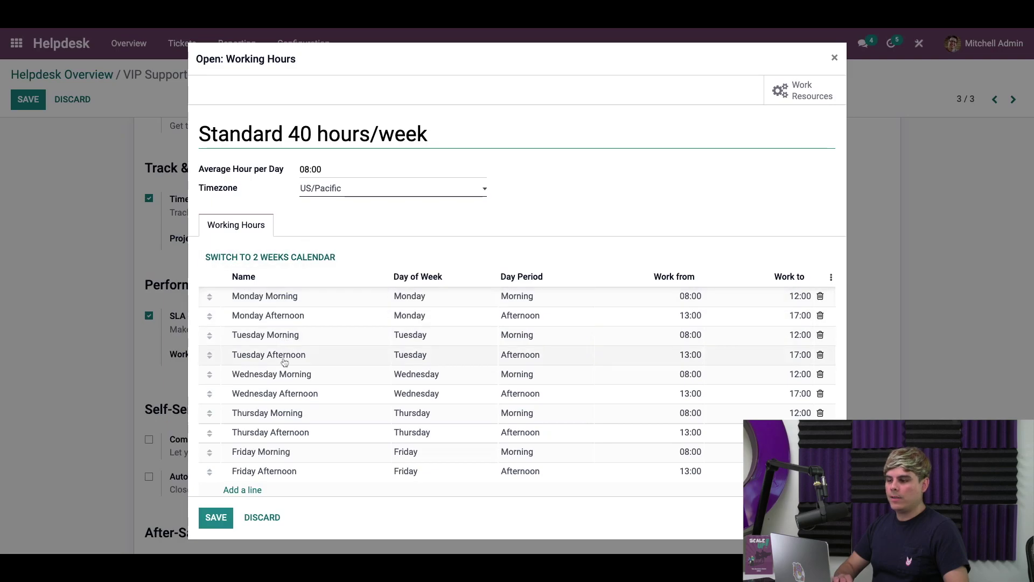
pyautogui.click(216, 517)
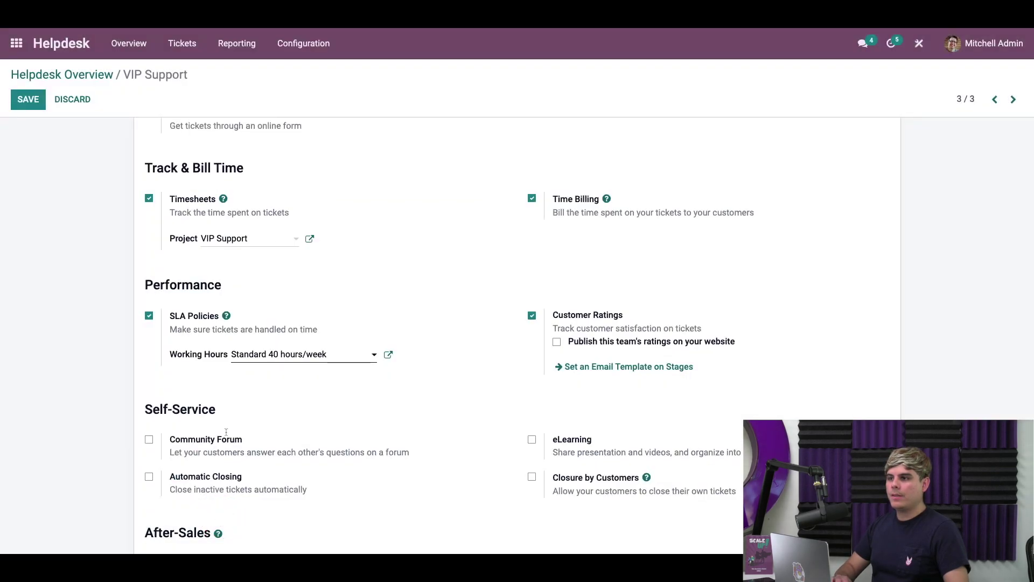
# Save the VIP Support team settings and go to the empty SLA Policies list.
pyautogui.click(30, 101)
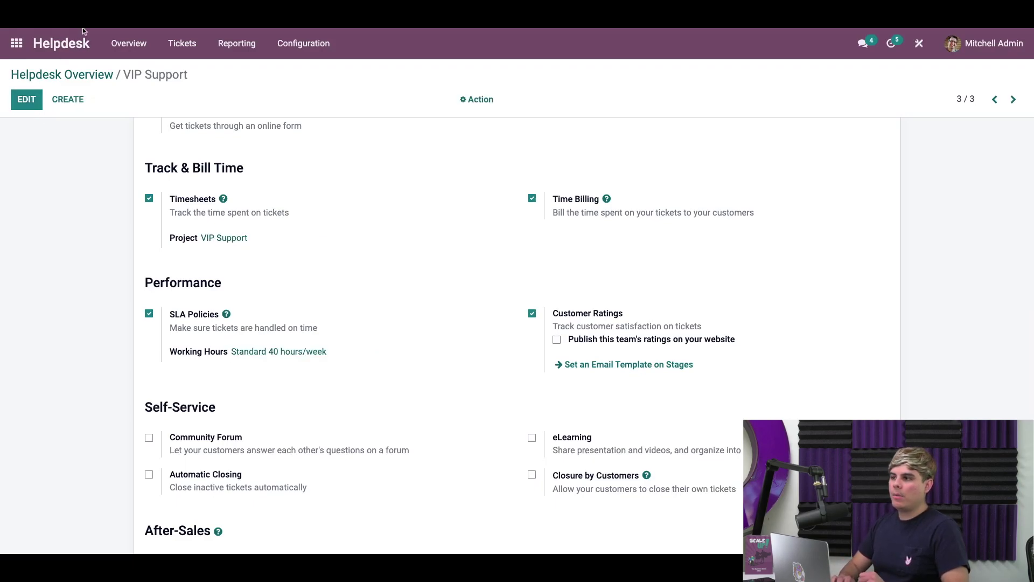
pyautogui.click(291, 45)
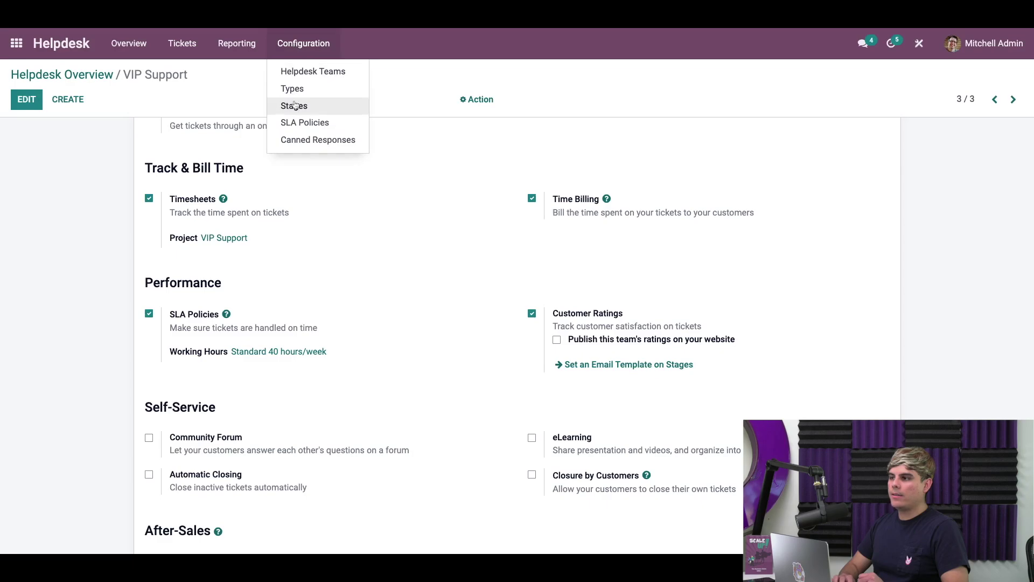
pyautogui.click(296, 126)
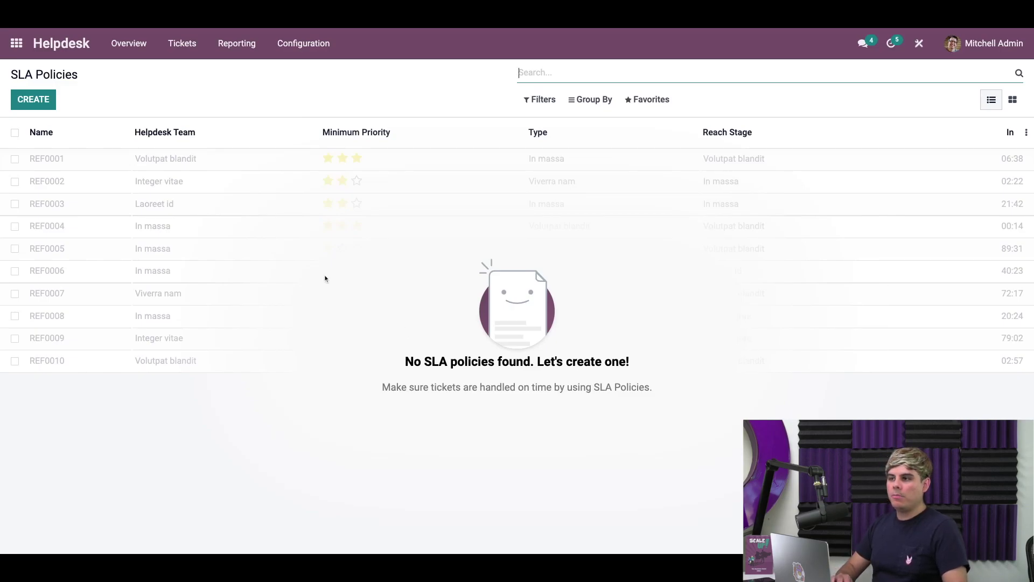
# Create a new SLA policy named '2 Days to Finish' for the VIP Support team.
pyautogui.click(47, 96)
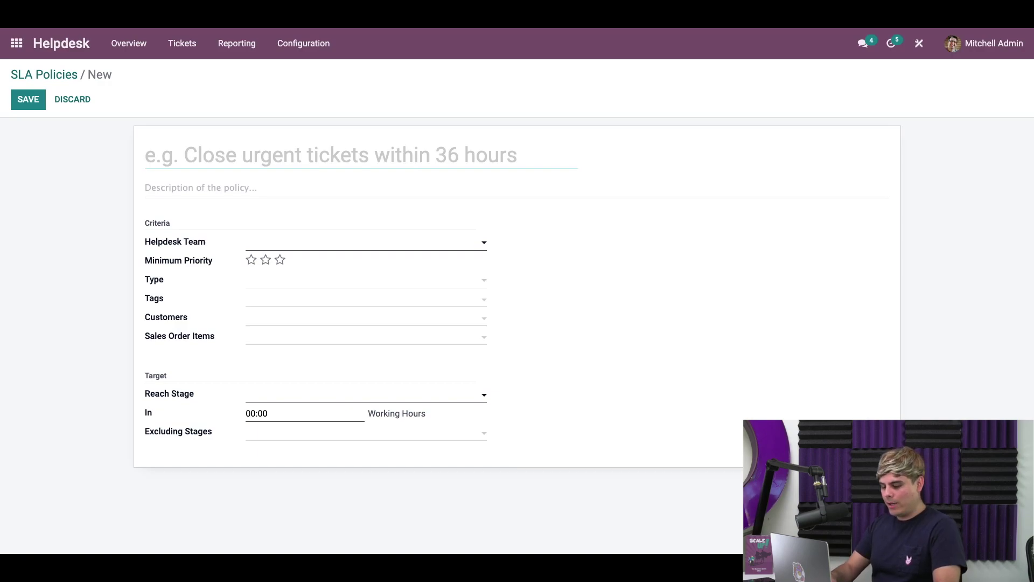
pyautogui.write('2')
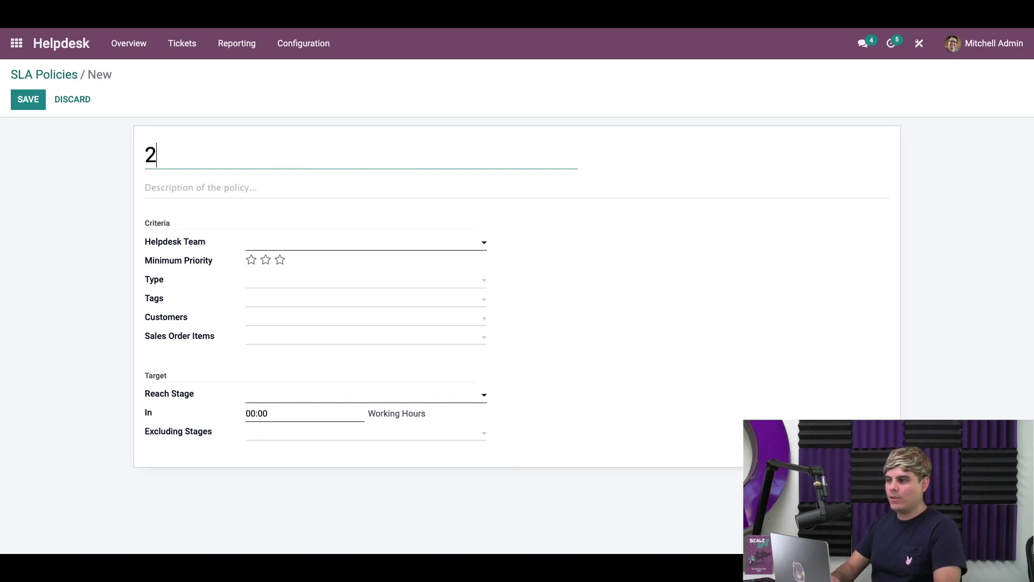
pyautogui.write(' Days to Finish')
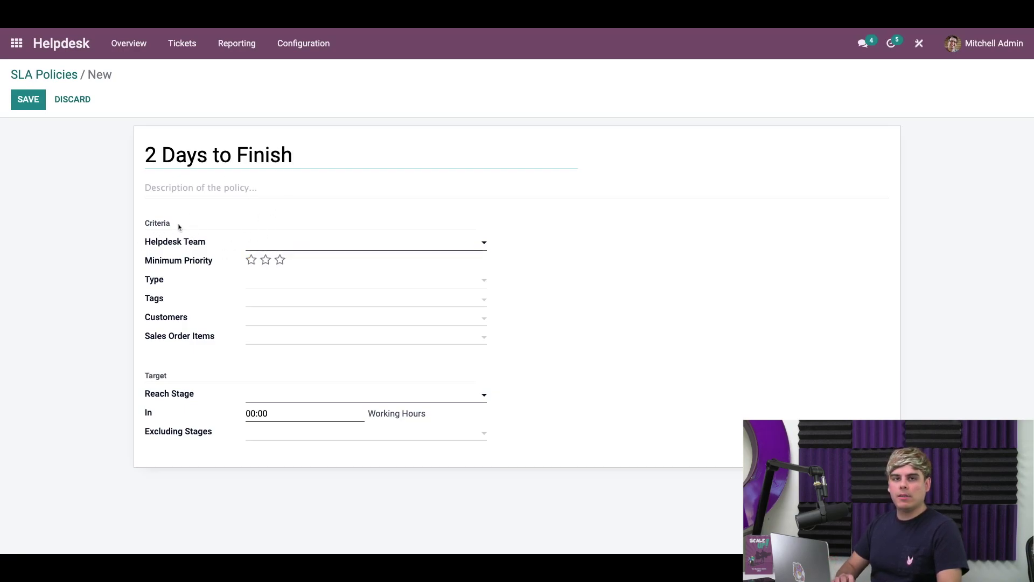
pyautogui.moveTo(213, 259)
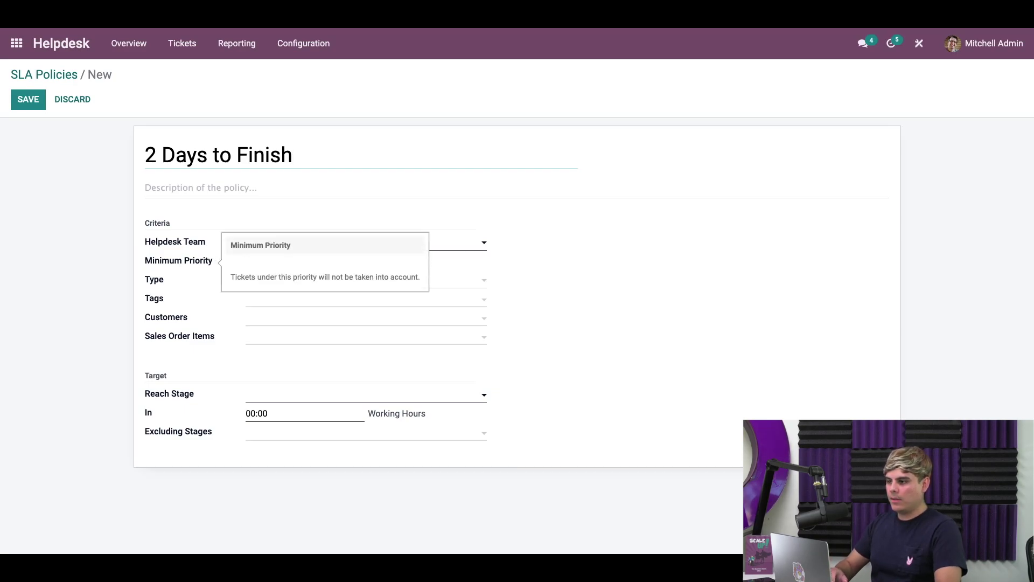
pyautogui.click(309, 248)
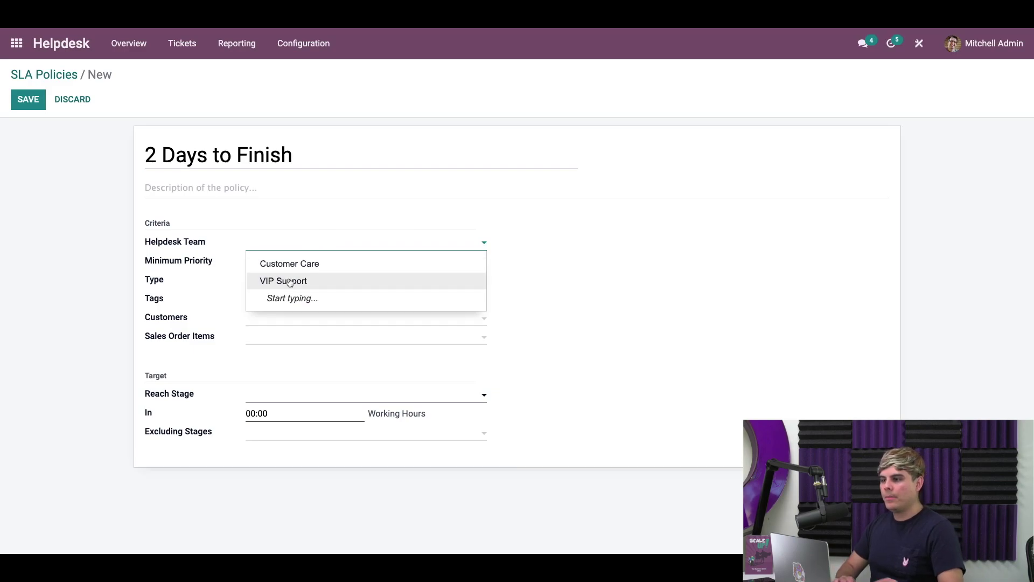
pyautogui.click(289, 281)
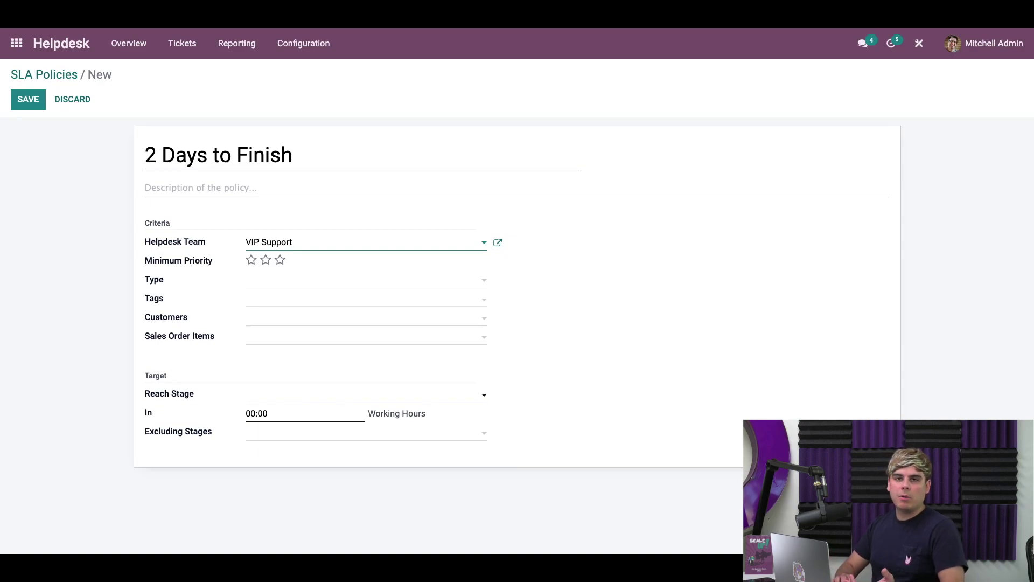
# Set Reach Stage to Done within 16:00 hours, exclude Cancelled, and save the policy.
pyautogui.click(267, 401)
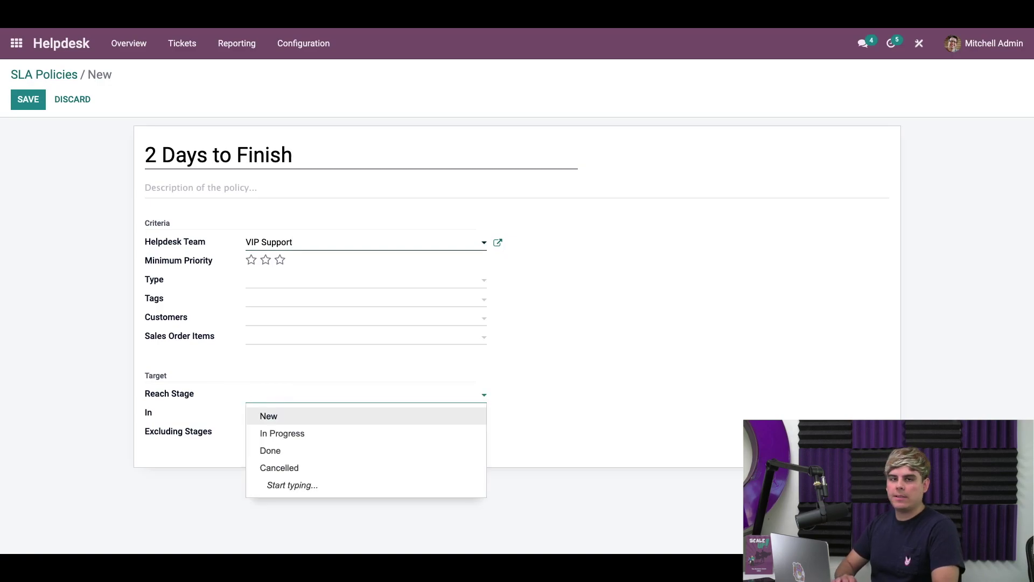
pyautogui.write('Done')
pyautogui.click(276, 416)
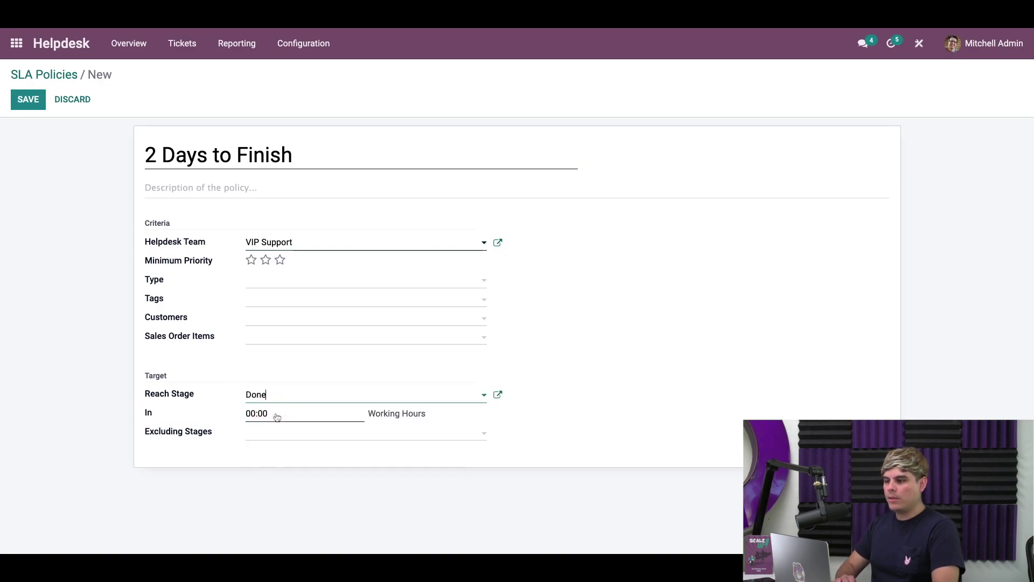
pyautogui.doubleClick(248, 413)
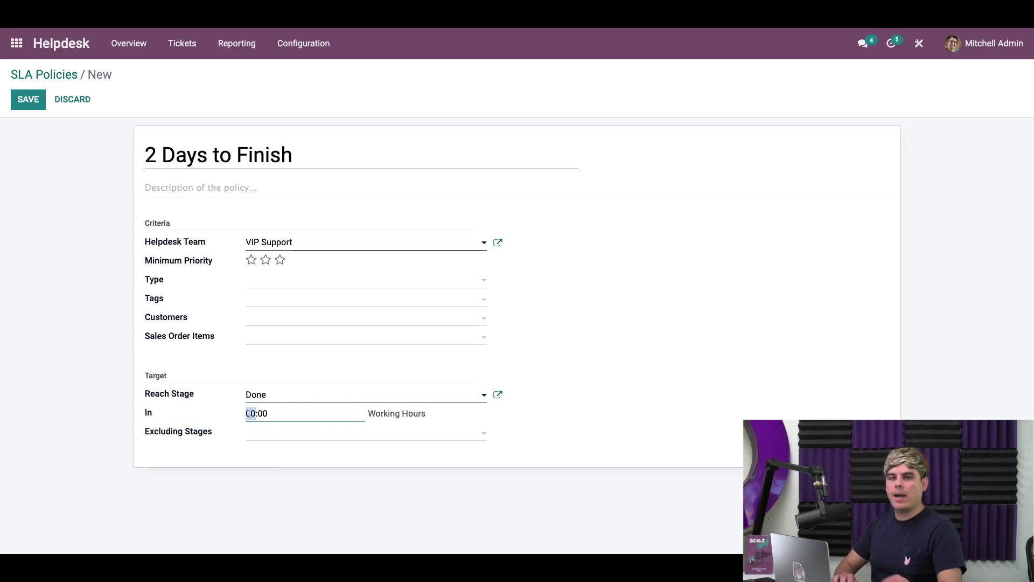
pyautogui.write('16')
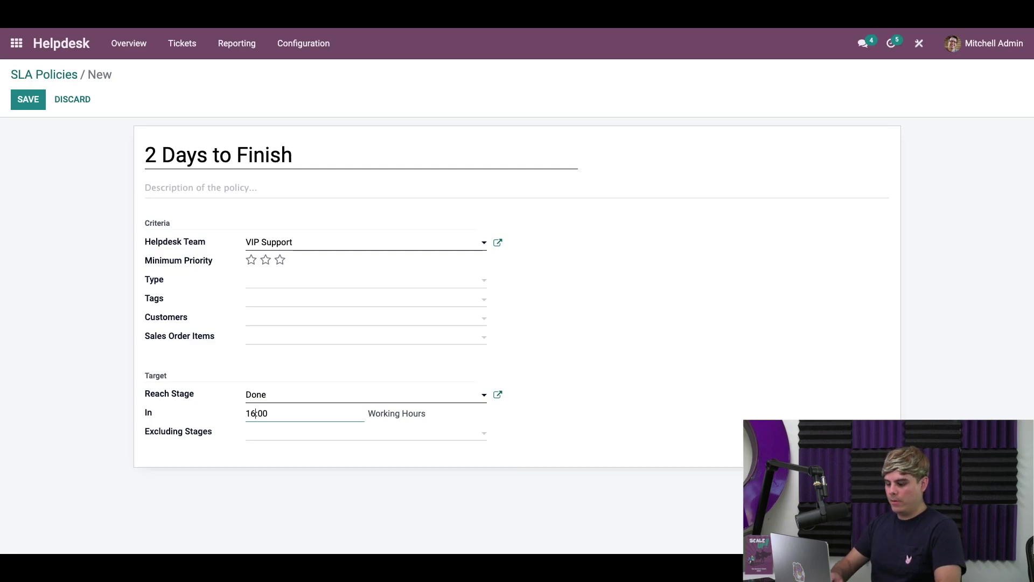
pyautogui.click(345, 433)
pyautogui.write('c')
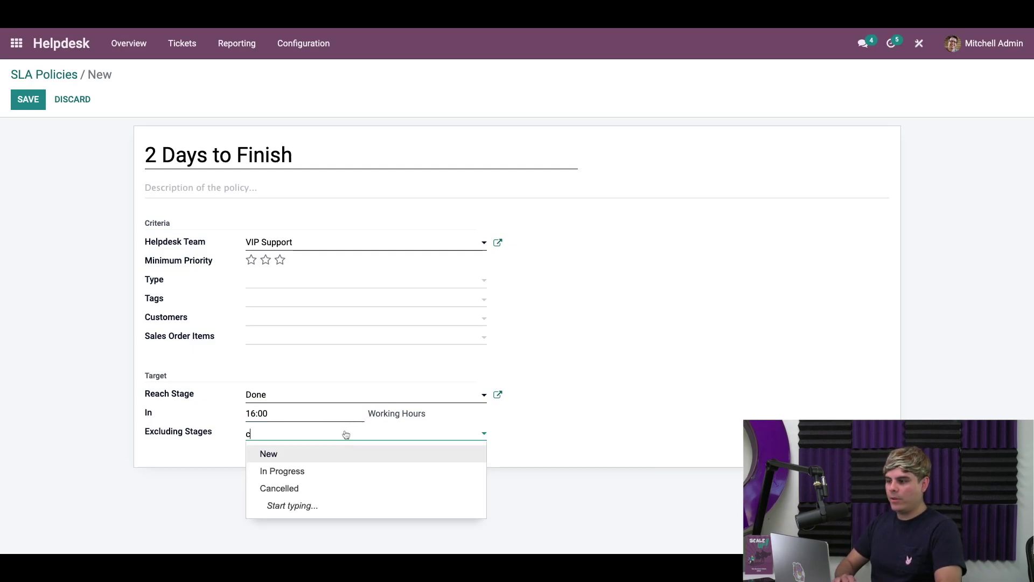
pyautogui.write('ancel')
pyautogui.click(318, 454)
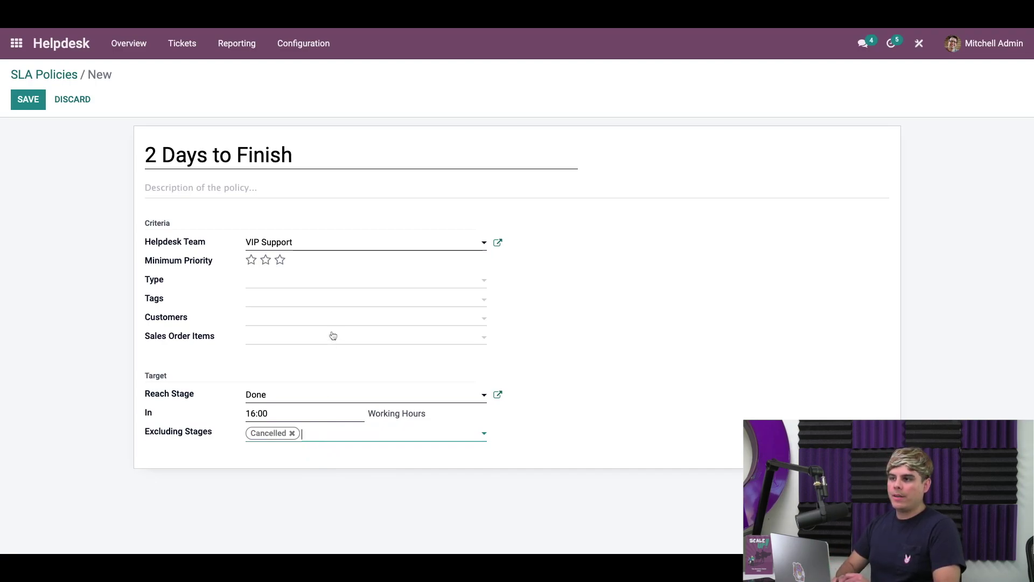
pyautogui.click(31, 104)
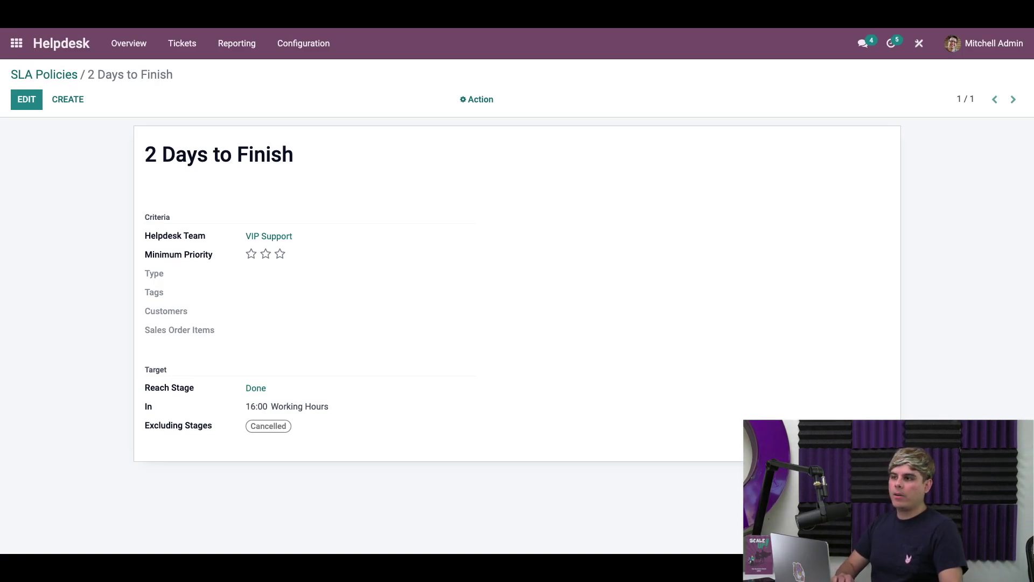
# Return to the Helpdesk overview and open the VIP Support team's ticket board.
pyautogui.click(122, 45)
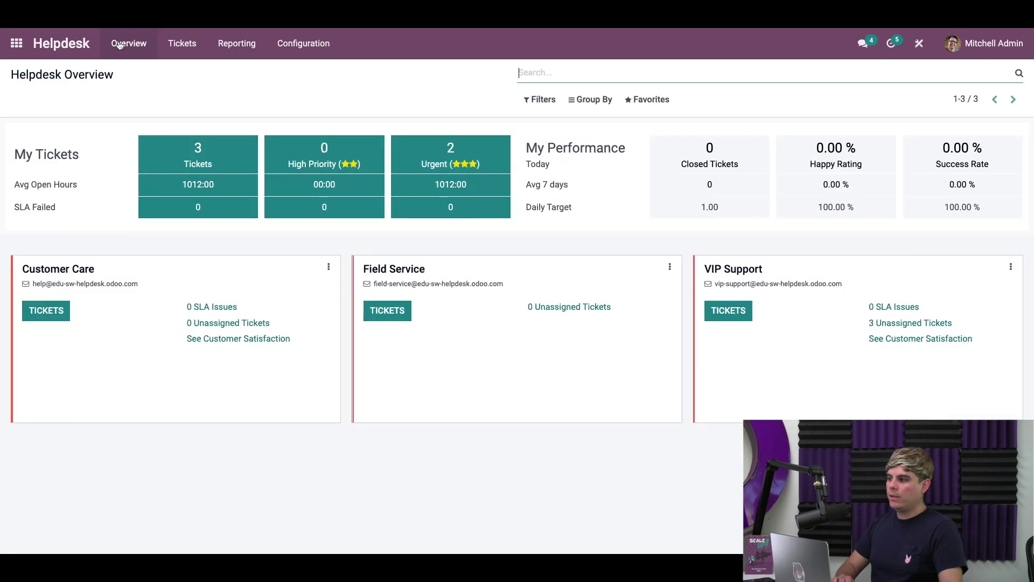
pyautogui.click(739, 311)
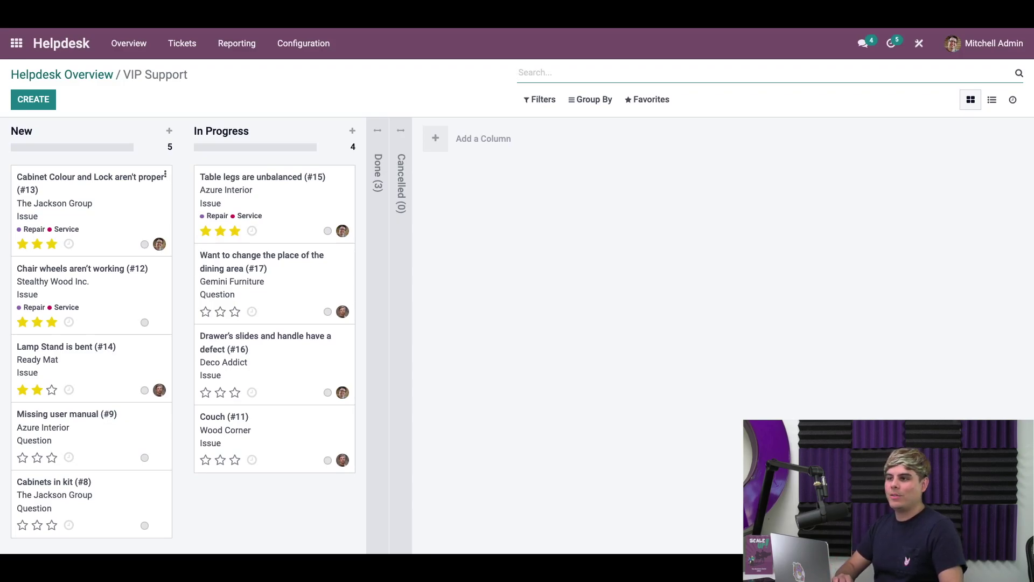
# Create a ticket 'Broken Chair' for customer Azure Interior with type Issue.
pyautogui.click(43, 103)
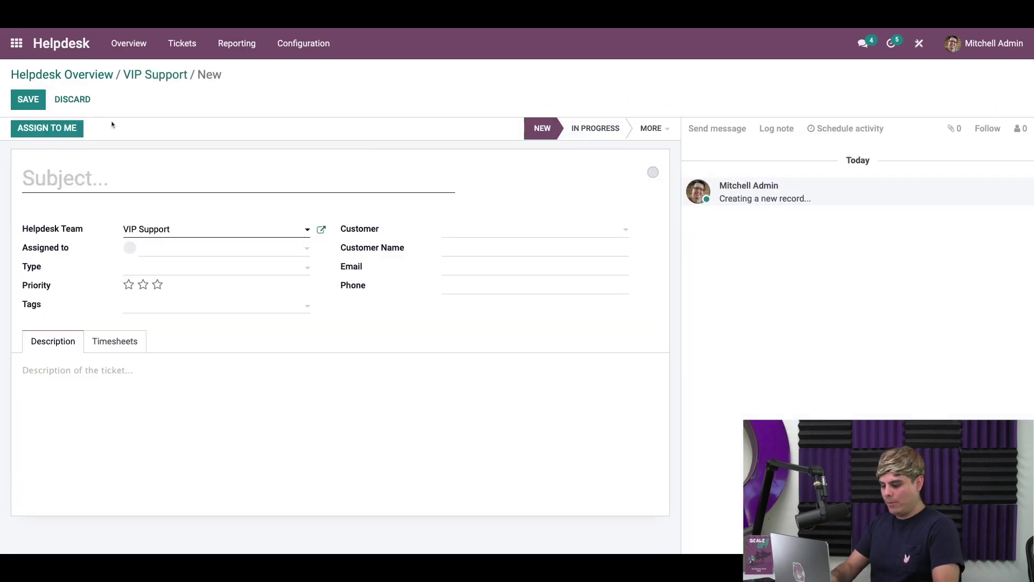
pyautogui.click(94, 178)
pyautogui.write('Br')
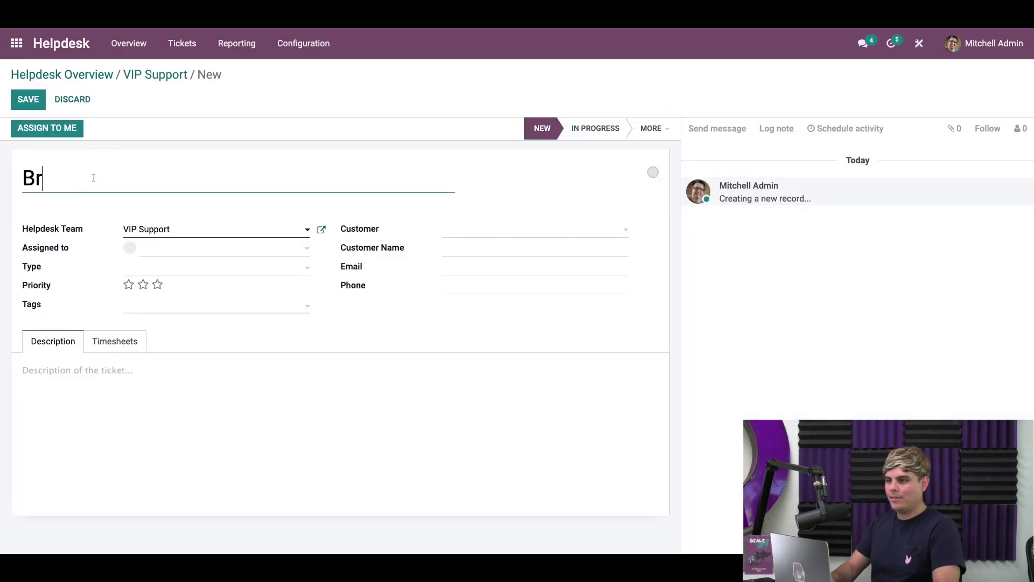
pyautogui.write('oken Chair')
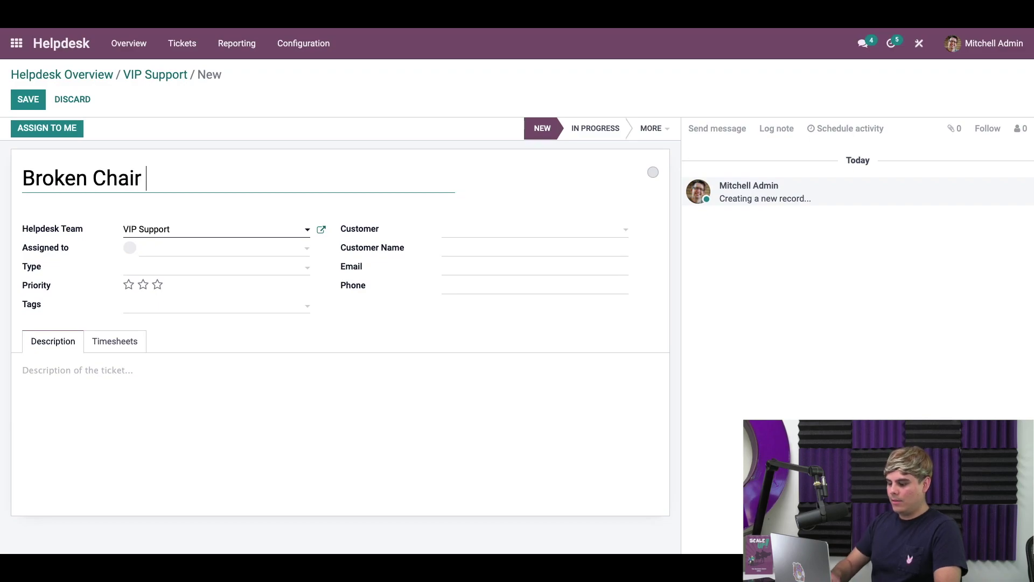
pyautogui.click(459, 230)
pyautogui.write('azure')
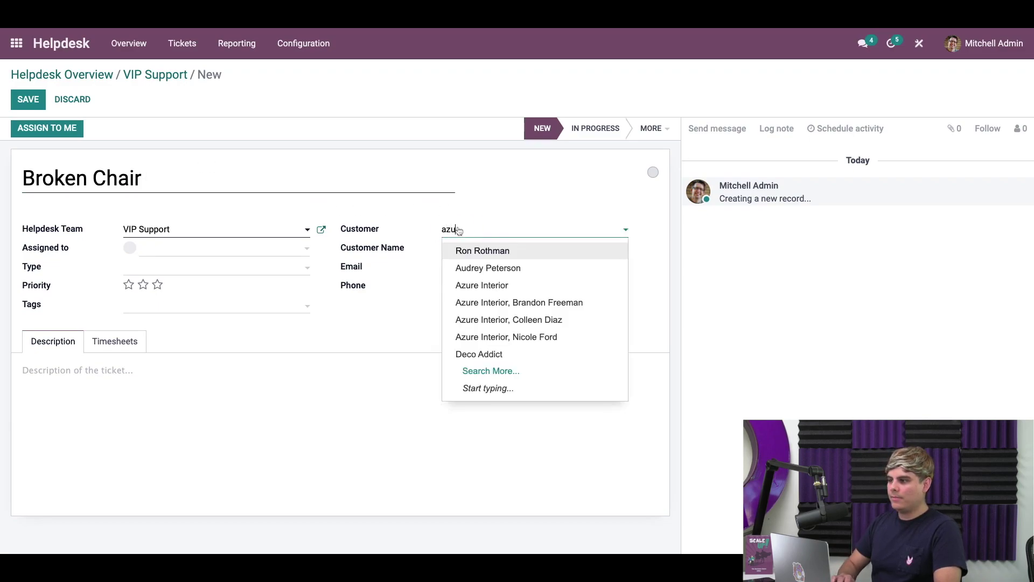
pyautogui.click(476, 252)
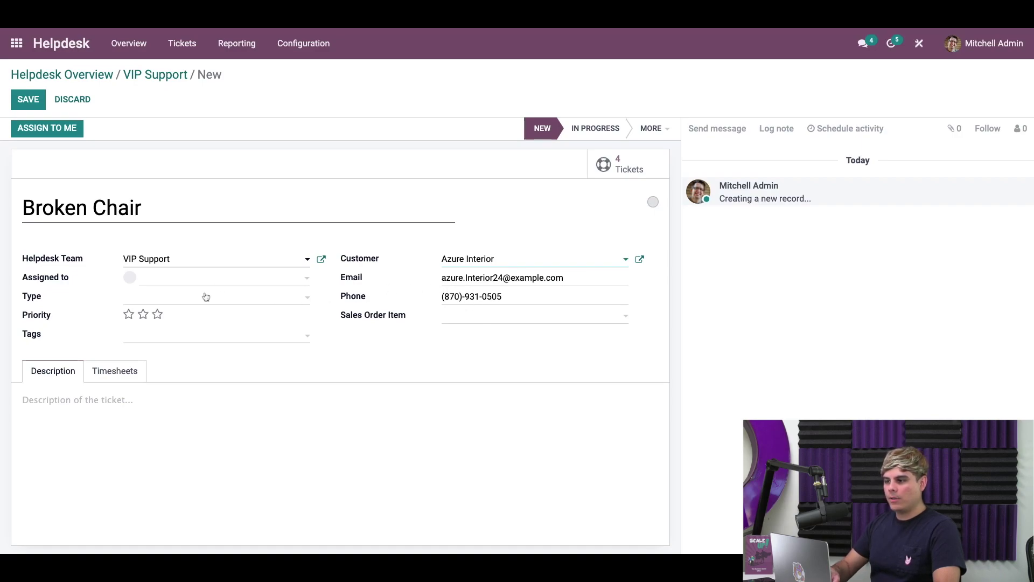
pyautogui.click(191, 303)
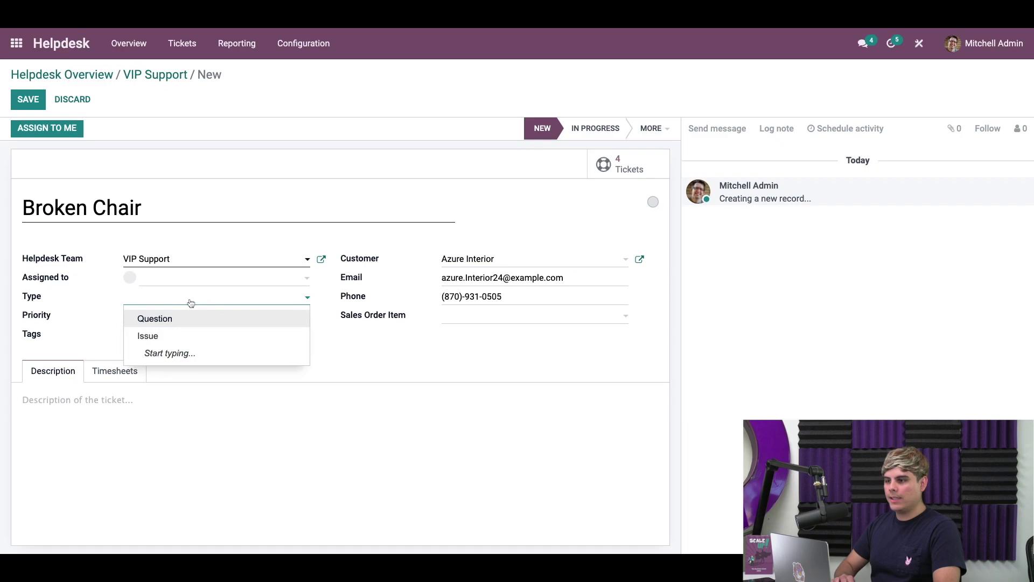
pyautogui.click(155, 337)
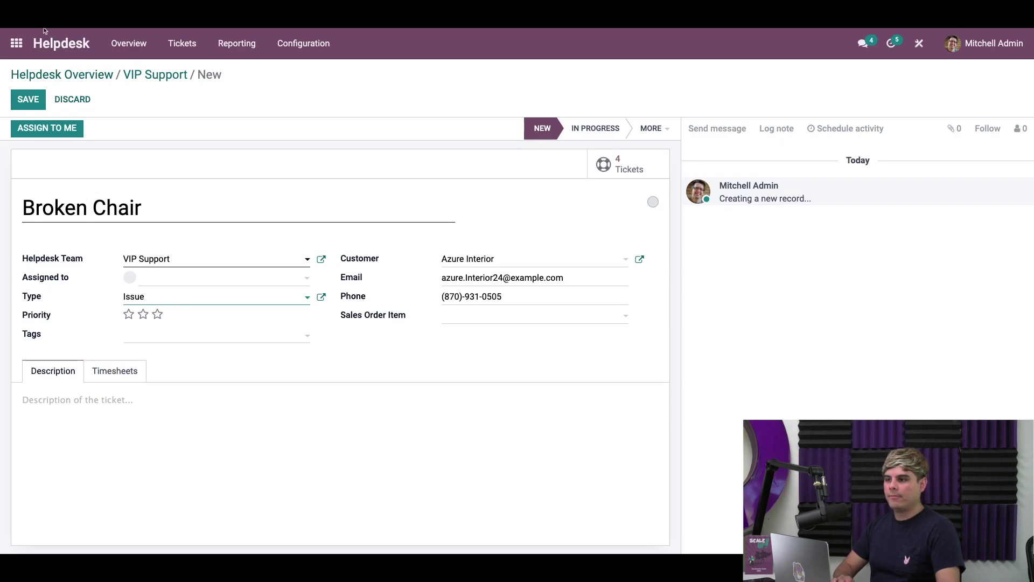
# Save the Broken Chair ticket so the 2 Days to Finish SLA is applied.
pyautogui.click(27, 98)
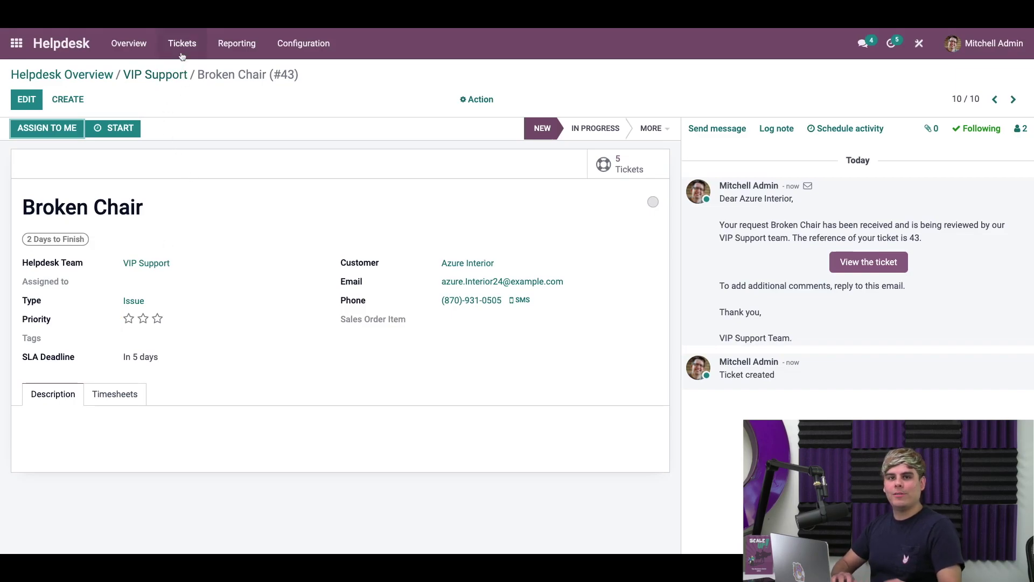
# Go back through the VIP Support tickets board to the Helpdesk Overview dashboard.
pyautogui.click(124, 76)
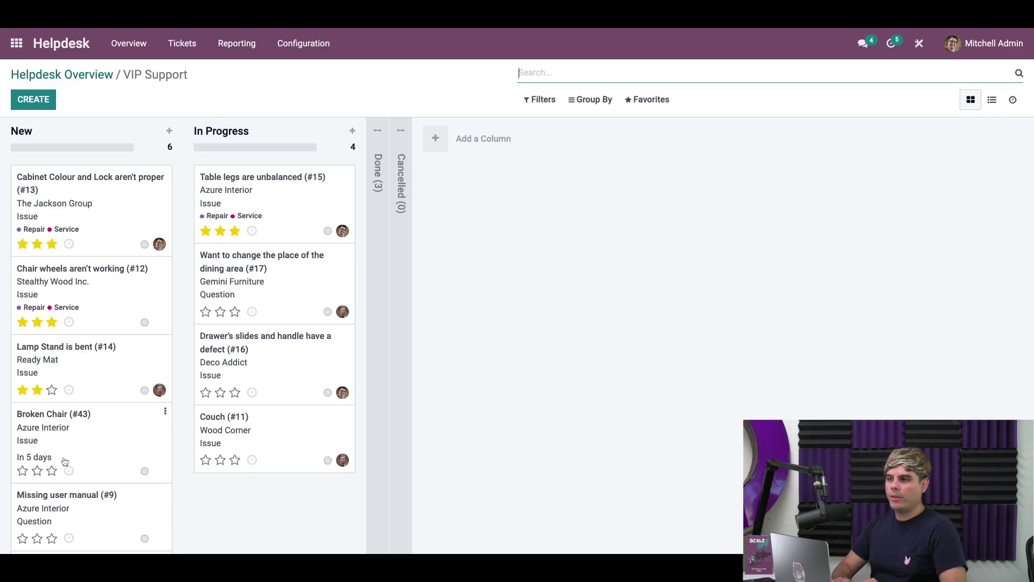
pyautogui.click(57, 75)
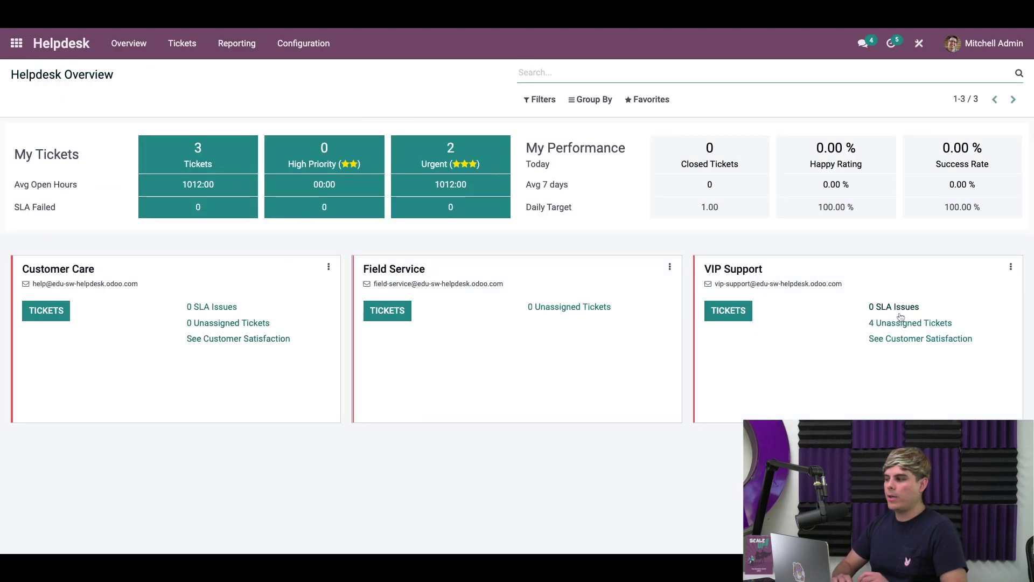